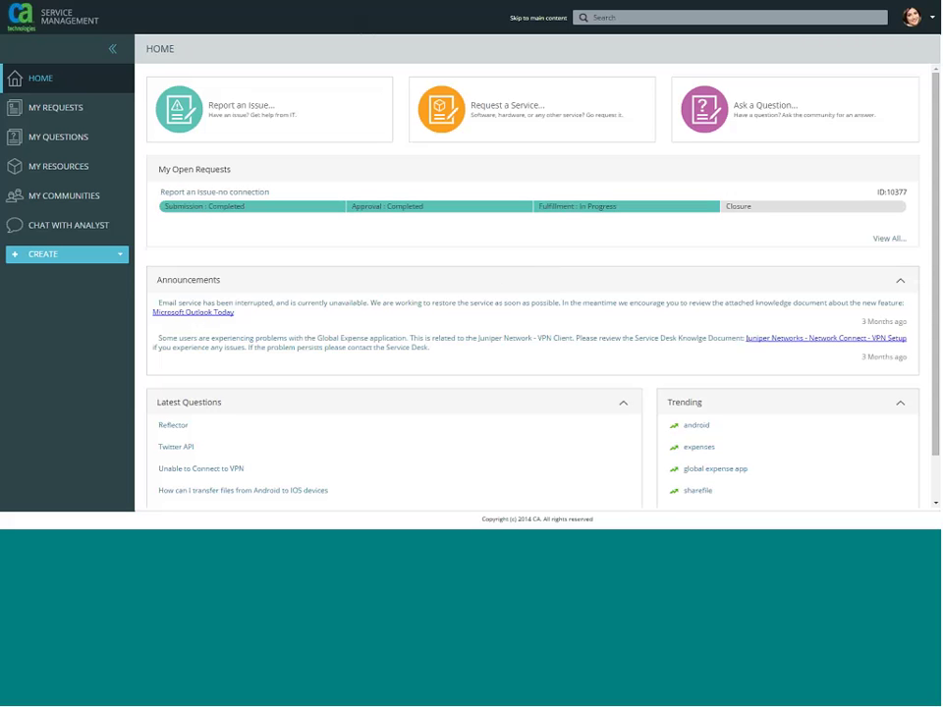
- Search the whole portal for "ipad vpn" and open the full list of results
left_click(641, 20)
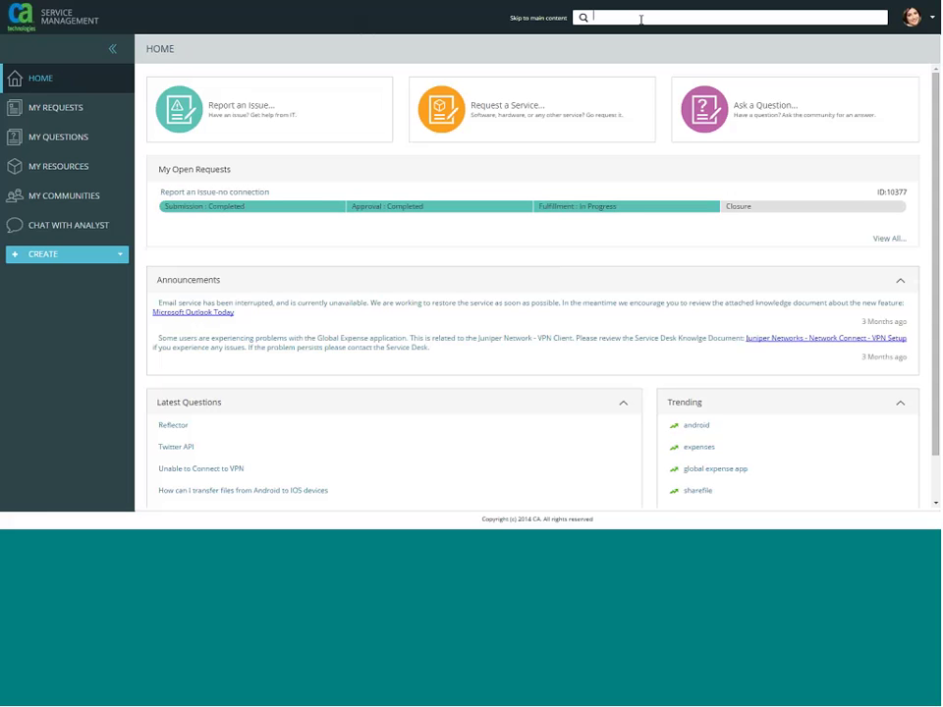
type("ipad vpn")
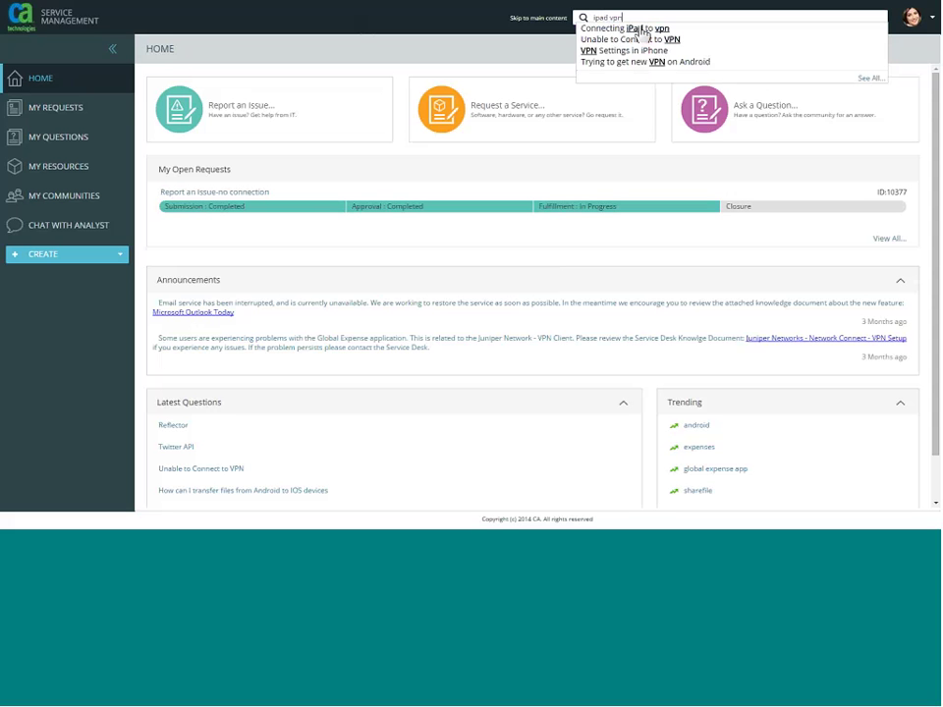
left_click(870, 80)
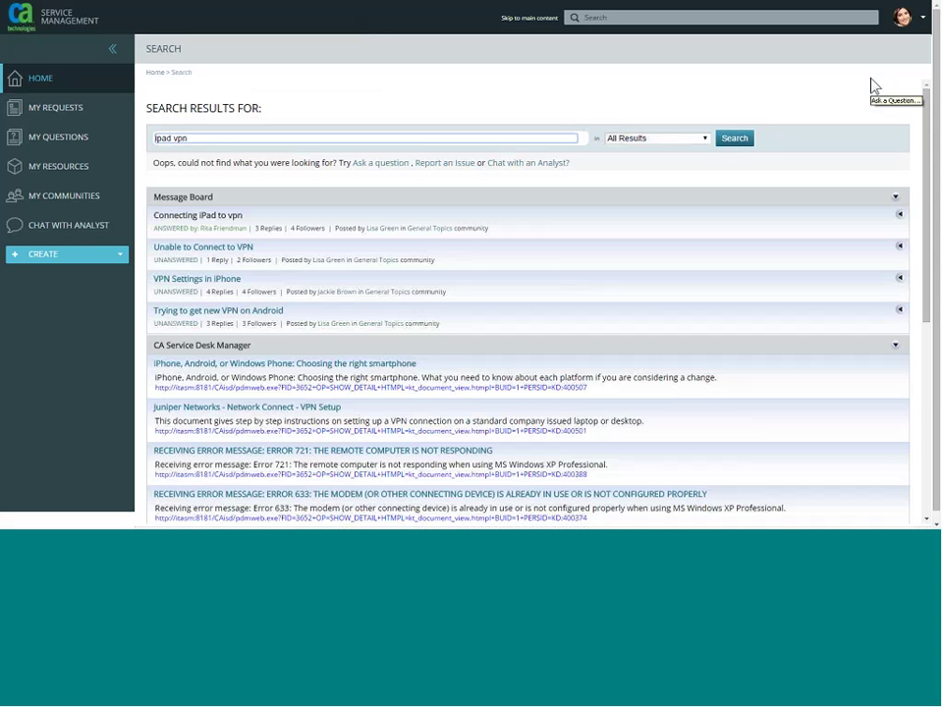
- Collapse the Message Board, CA Service Desk Manager and Internet (Google) result groups to focus on the CA Service Catalog results
left_click(894, 198)
left_click(895, 217)
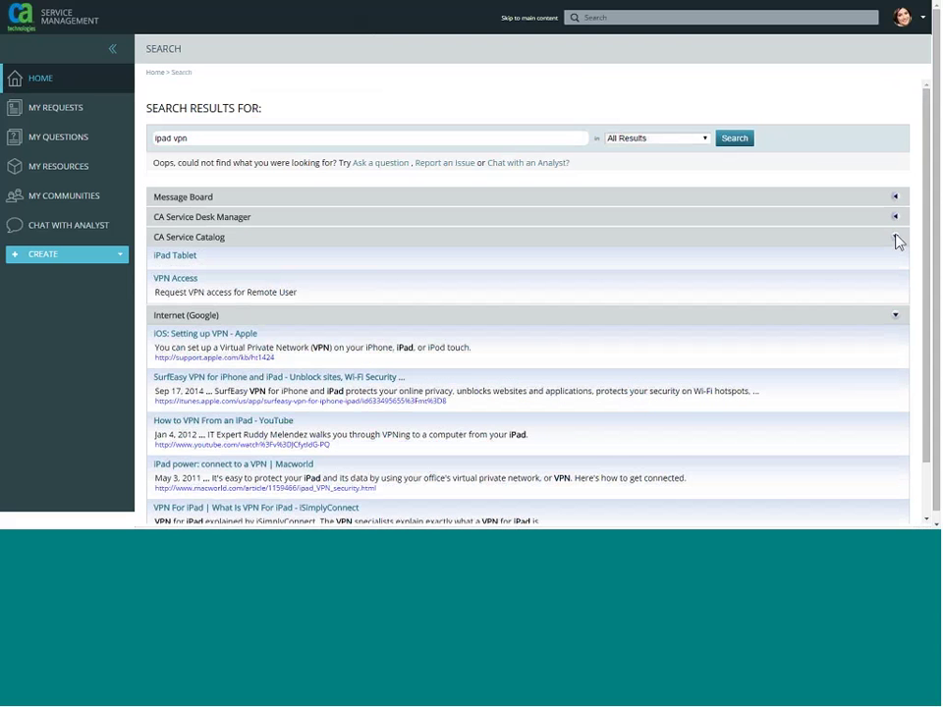
left_click(894, 315)
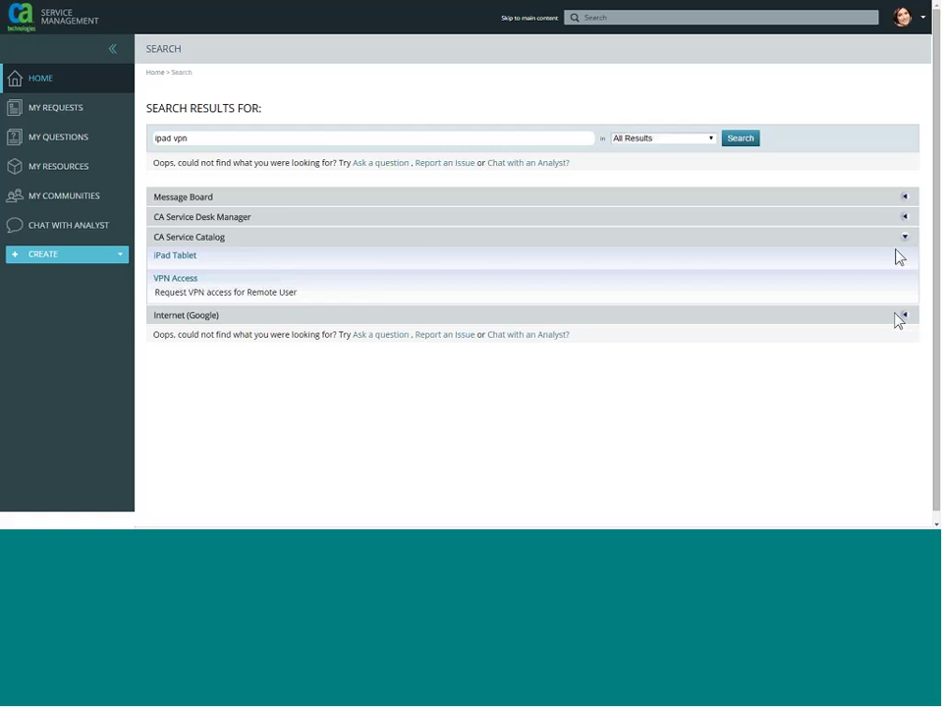
- Expand the CA Service Desk Manager, Message Board and Internet (Google) result groups, review all their results, and return to the home page
left_click(905, 218)
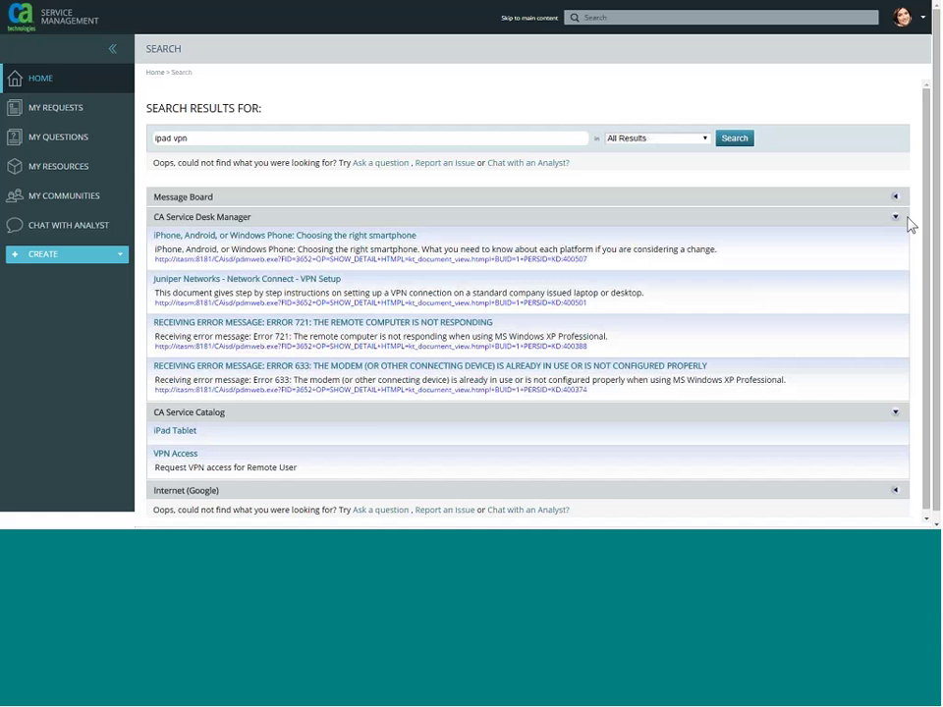
left_click(894, 198)
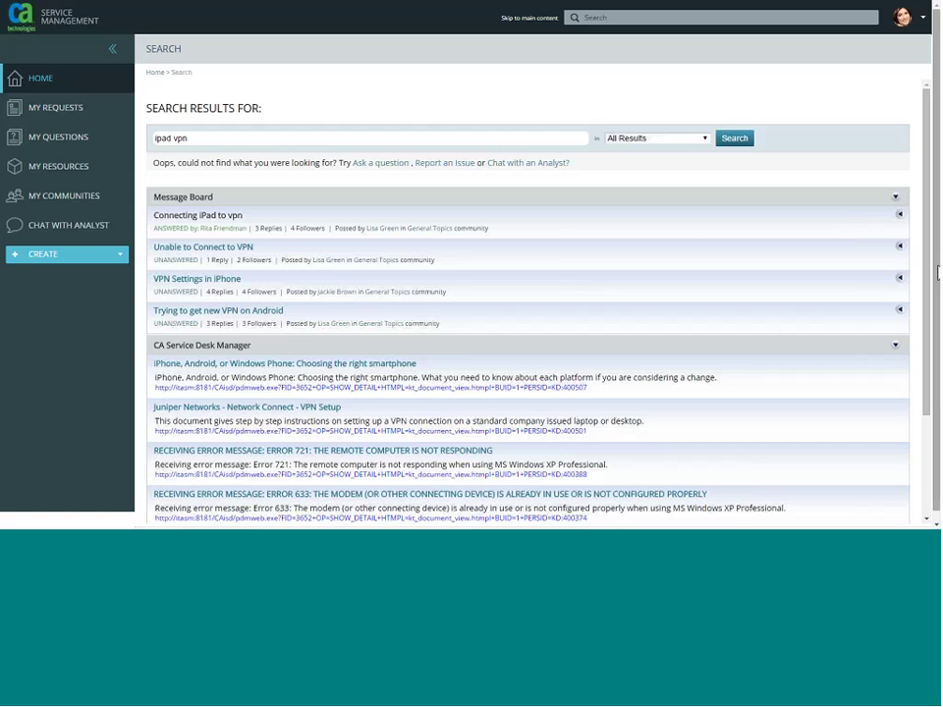
left_click_drag(930, 272, 880, 436)
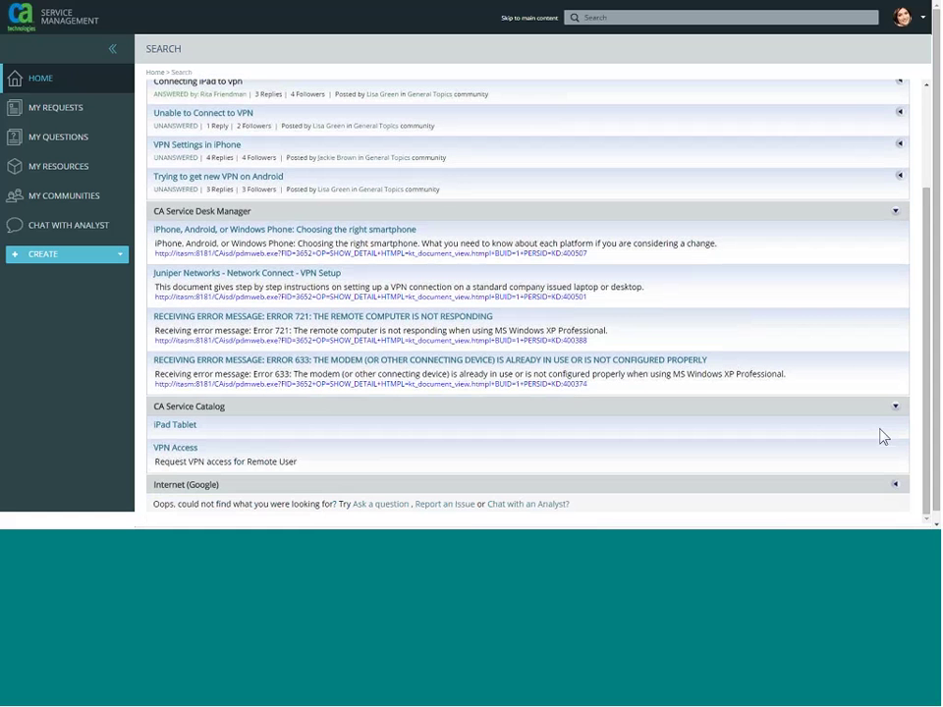
left_click(895, 487)
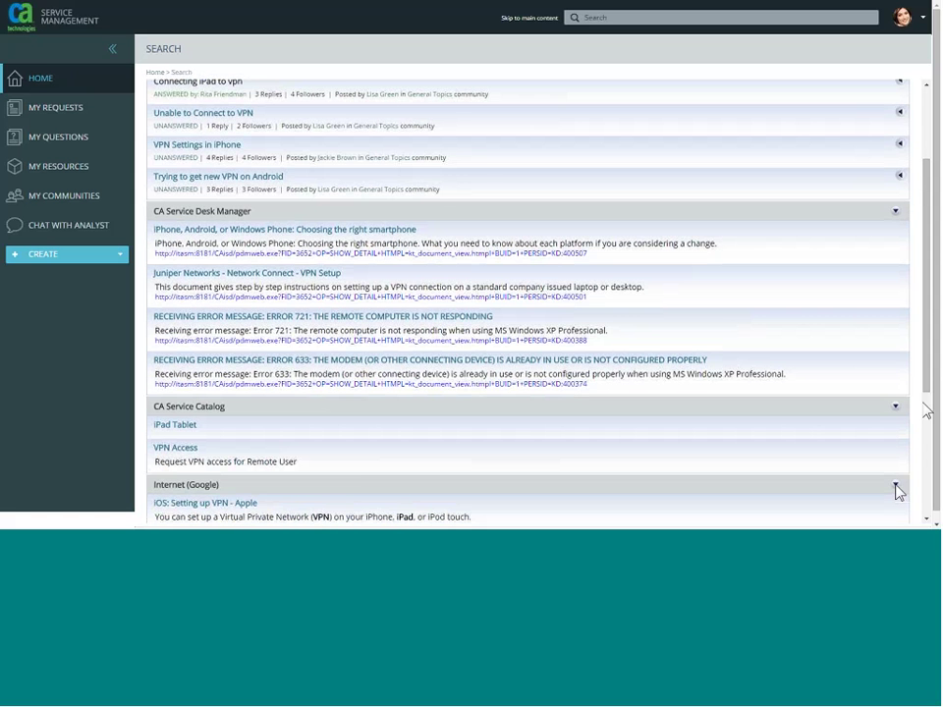
scroll(921, 507, "down", 2)
scroll(923, 516, "down", 1)
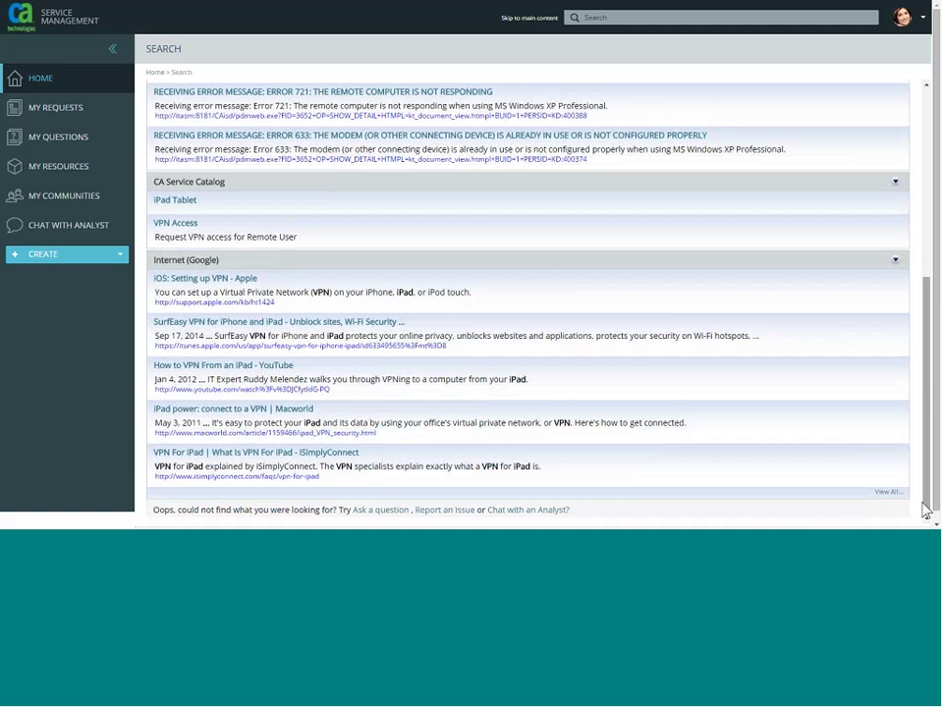
scroll(927, 373, "up", 3)
scroll(927, 373, "up", 1)
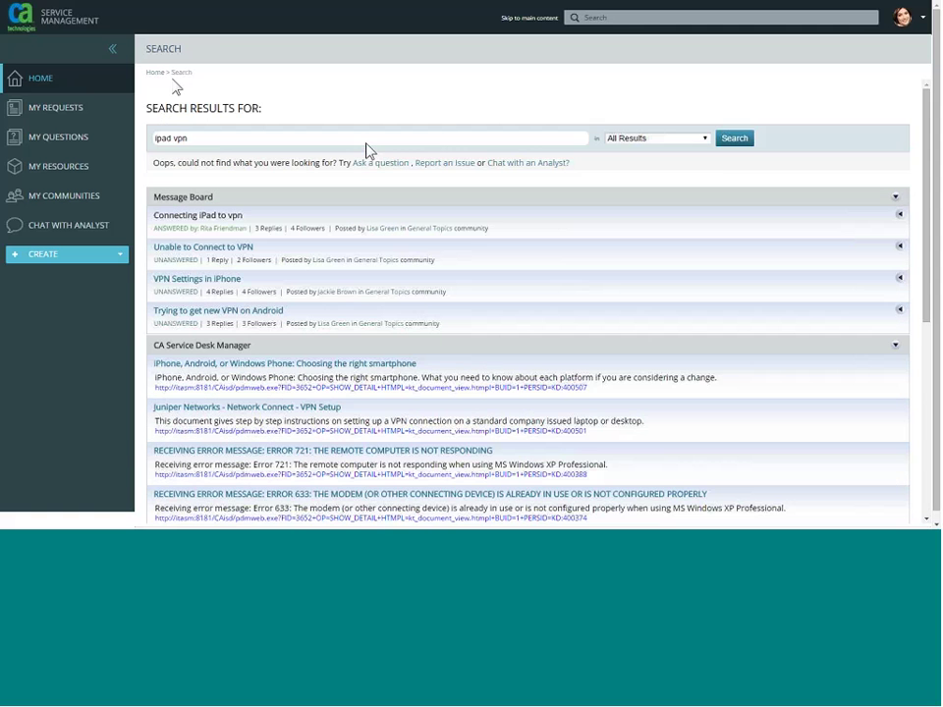
left_click(155, 74)
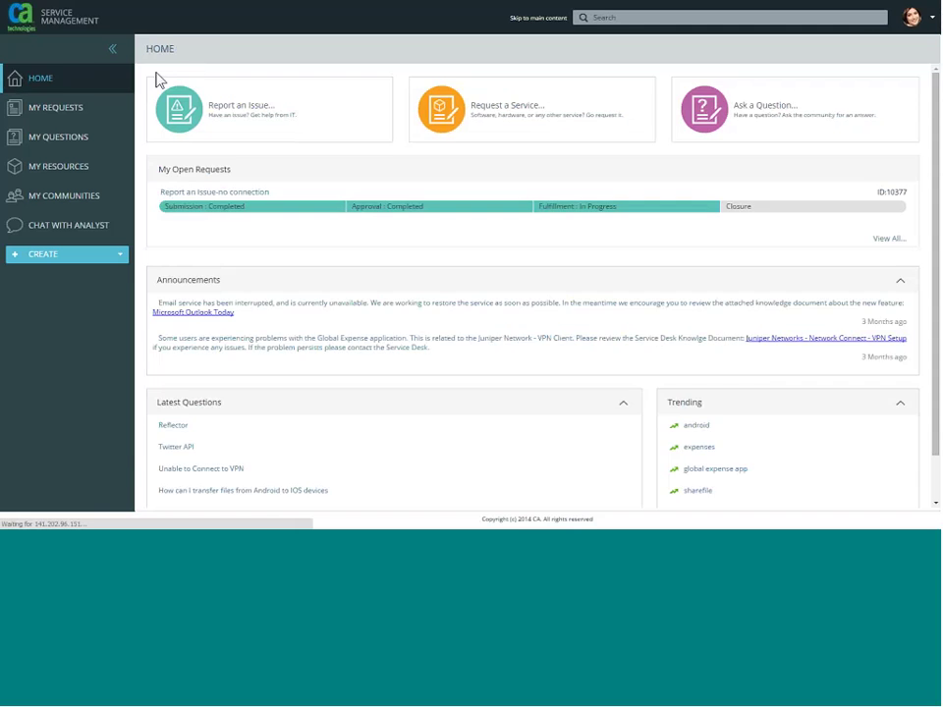
- Open the Employee On-Boarding service request, examine its offerings from Laptops through Webcast, and return to the home page
left_click(467, 116)
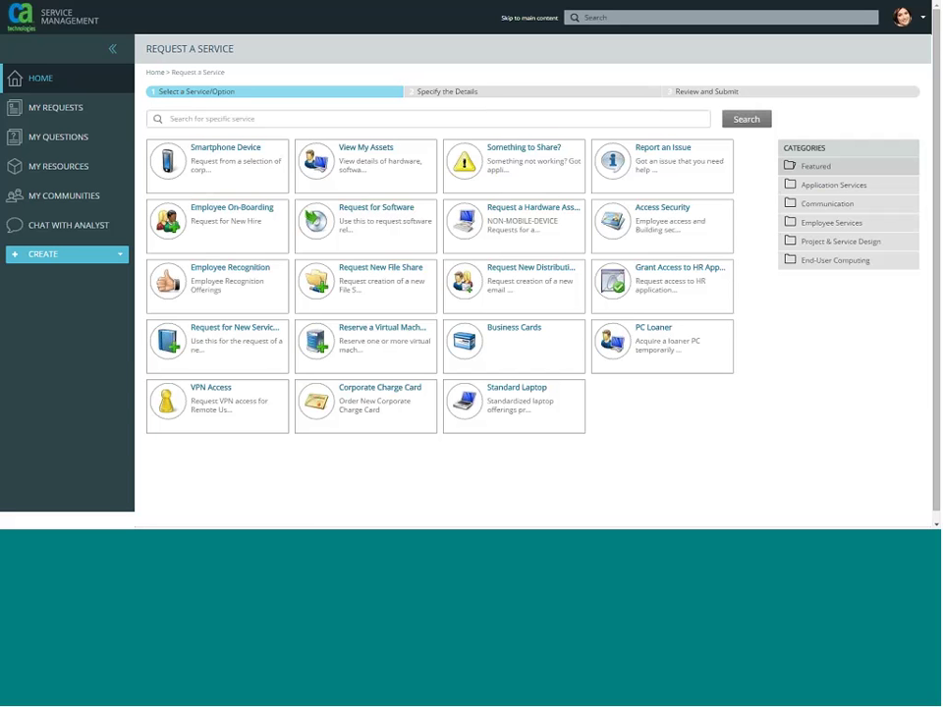
left_click(364, 119)
left_click(364, 118)
left_click(233, 214)
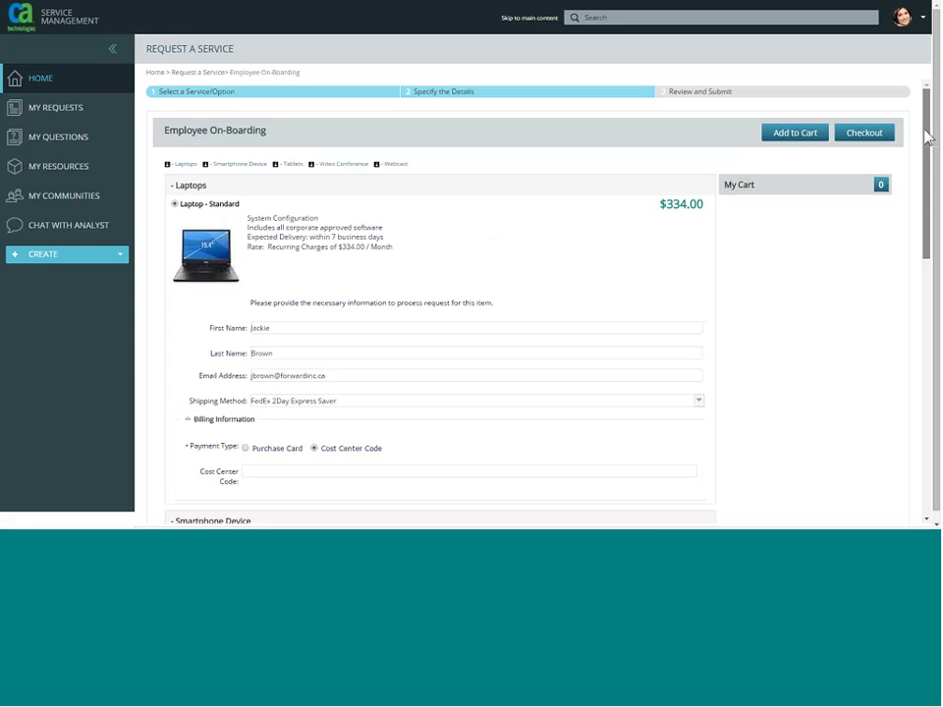
left_click_drag(925, 138, 927, 393)
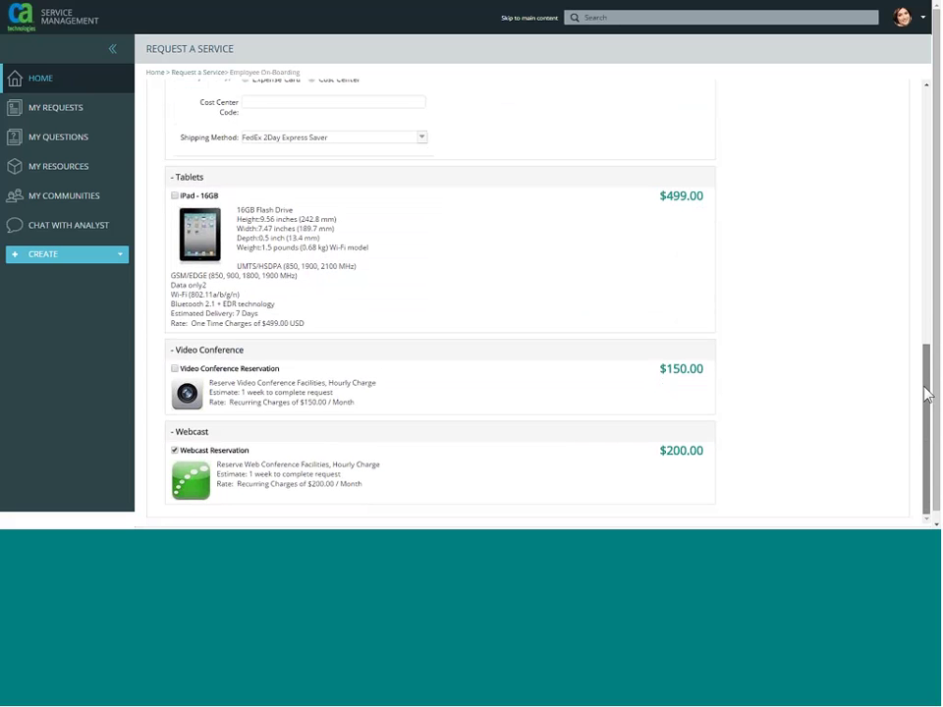
left_click_drag(927, 393, 901, 134)
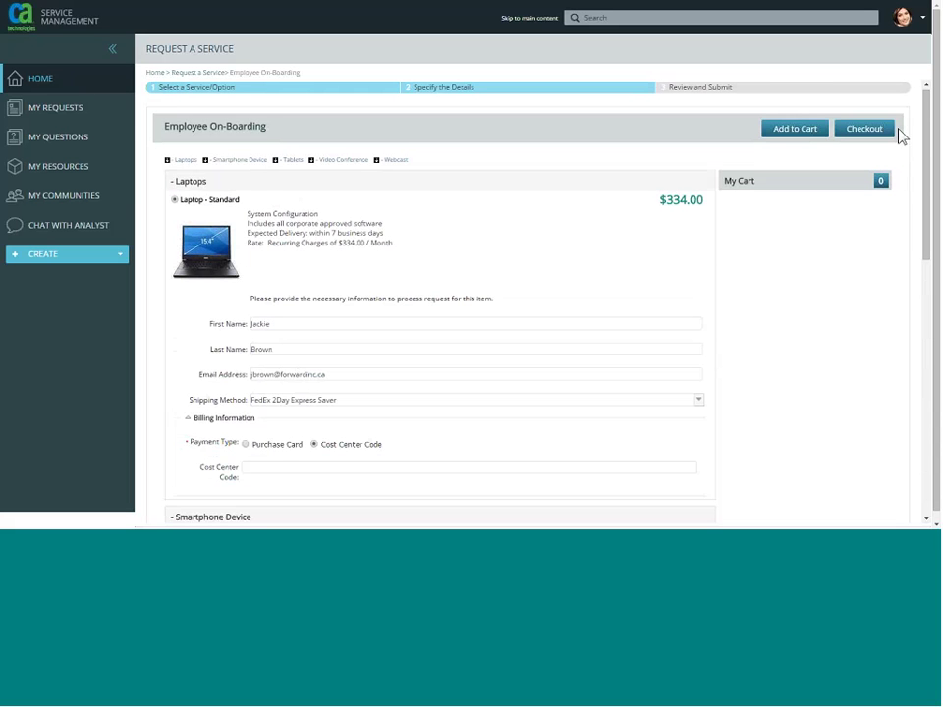
left_click(155, 74)
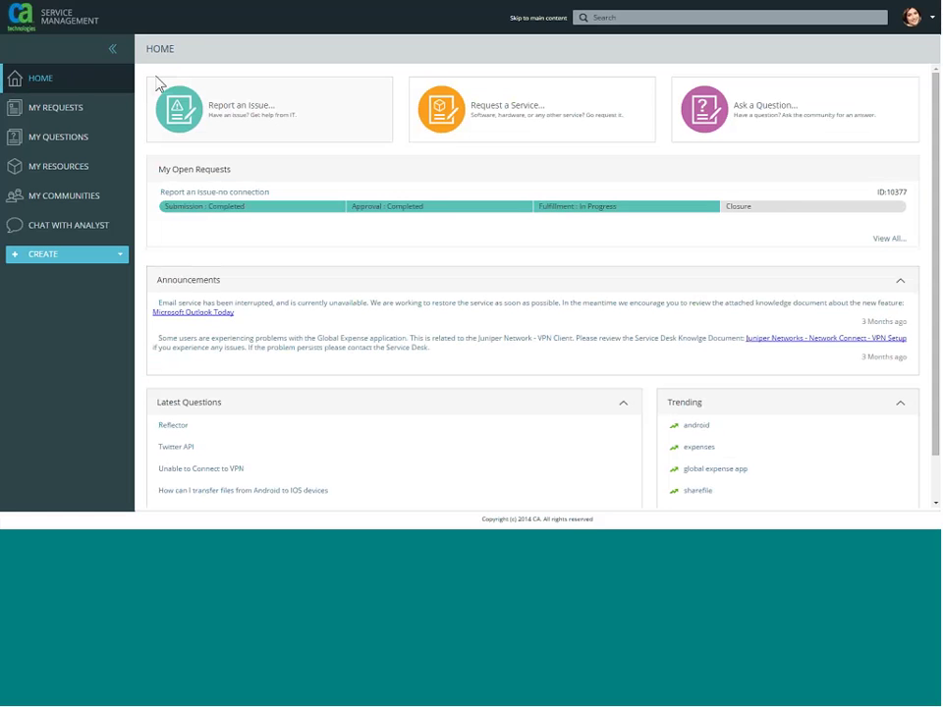
- View the details of the open "no connection" issue and the overview of all own requests
left_click(243, 198)
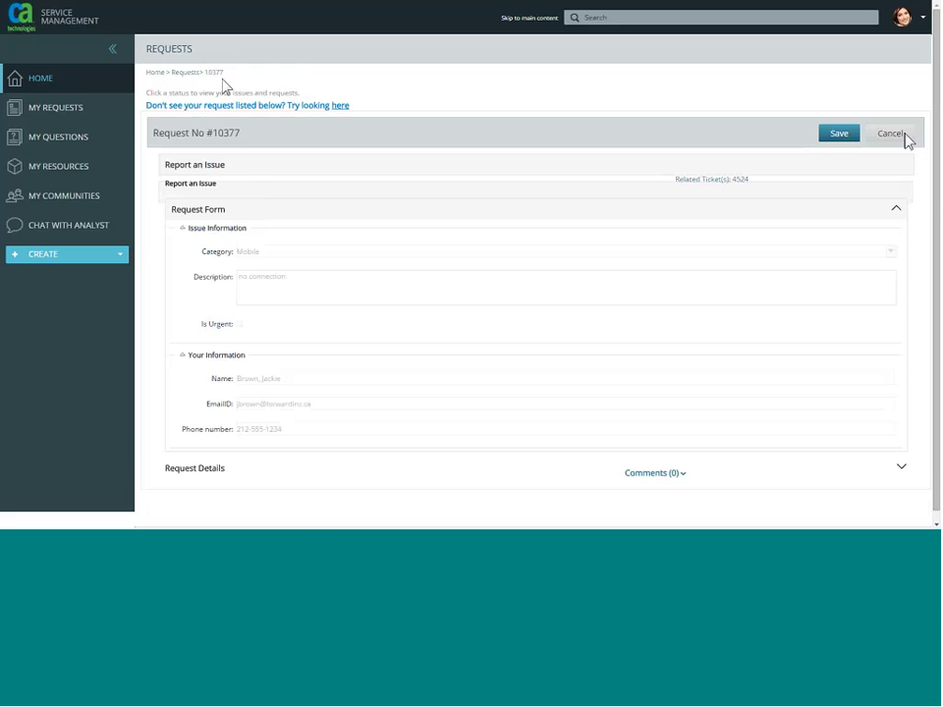
left_click(28, 79)
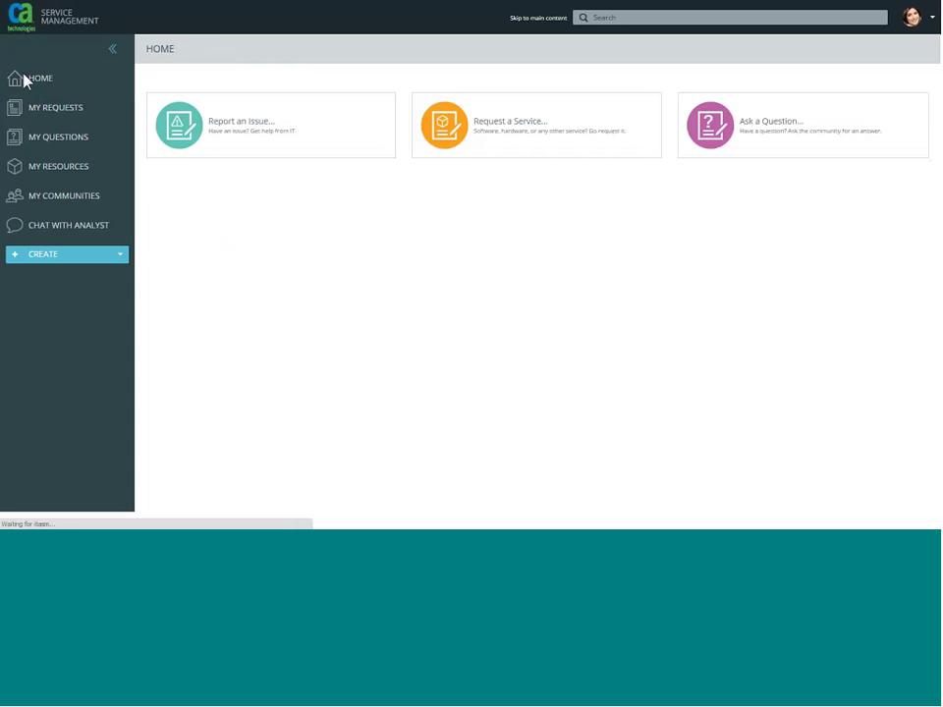
left_click(47, 110)
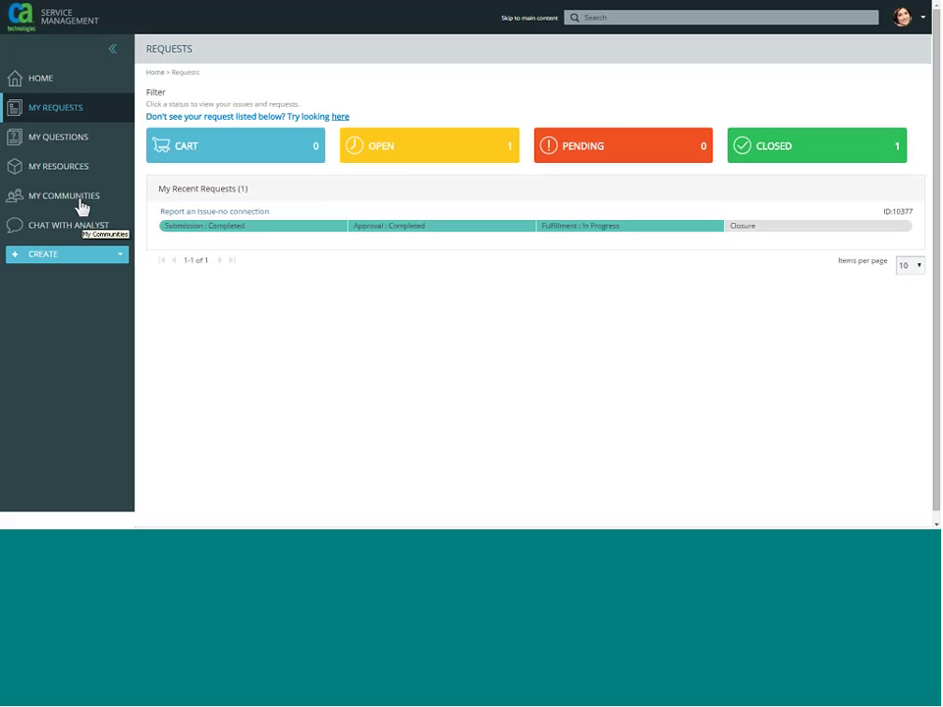
- View the latest questions posted in the communities and return to the home page
left_click(68, 144)
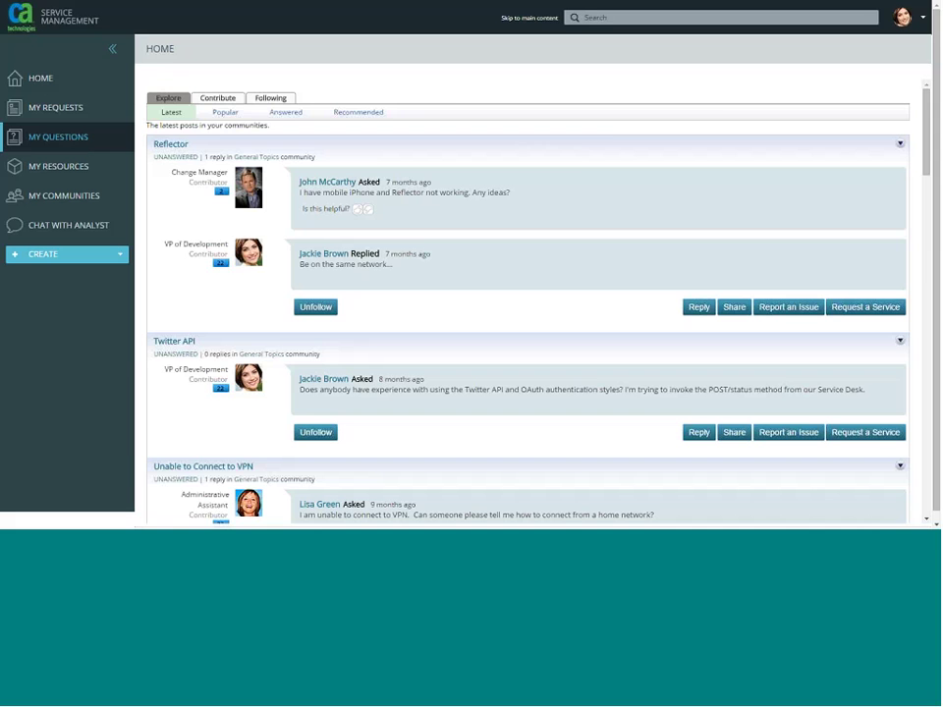
left_click(41, 81)
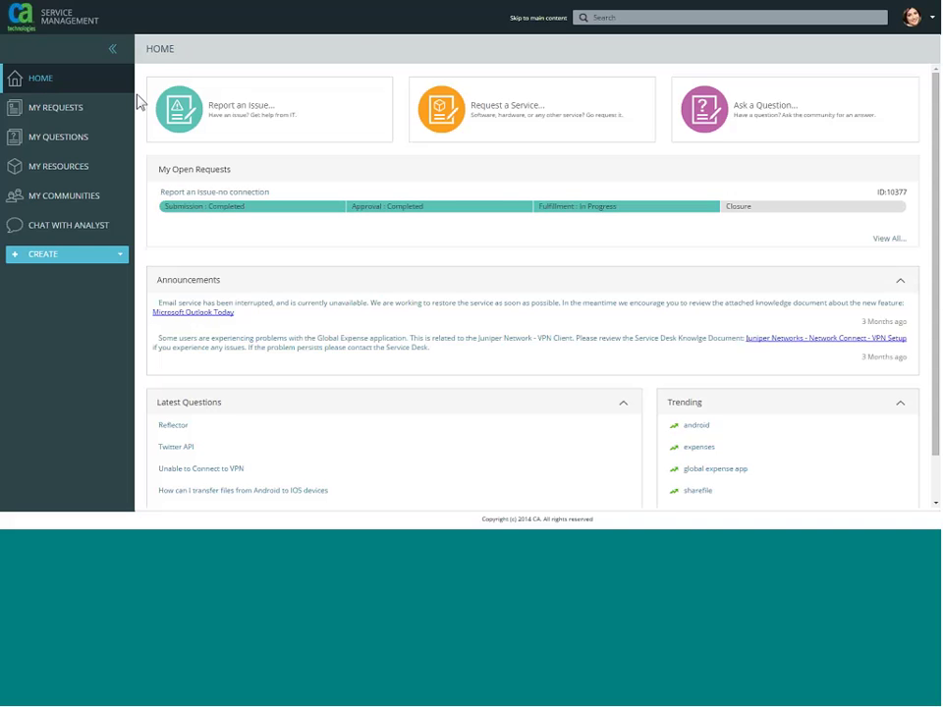
key("F11")
- Open the list of own resources and examine every row of the asset details table
left_click(62, 166)
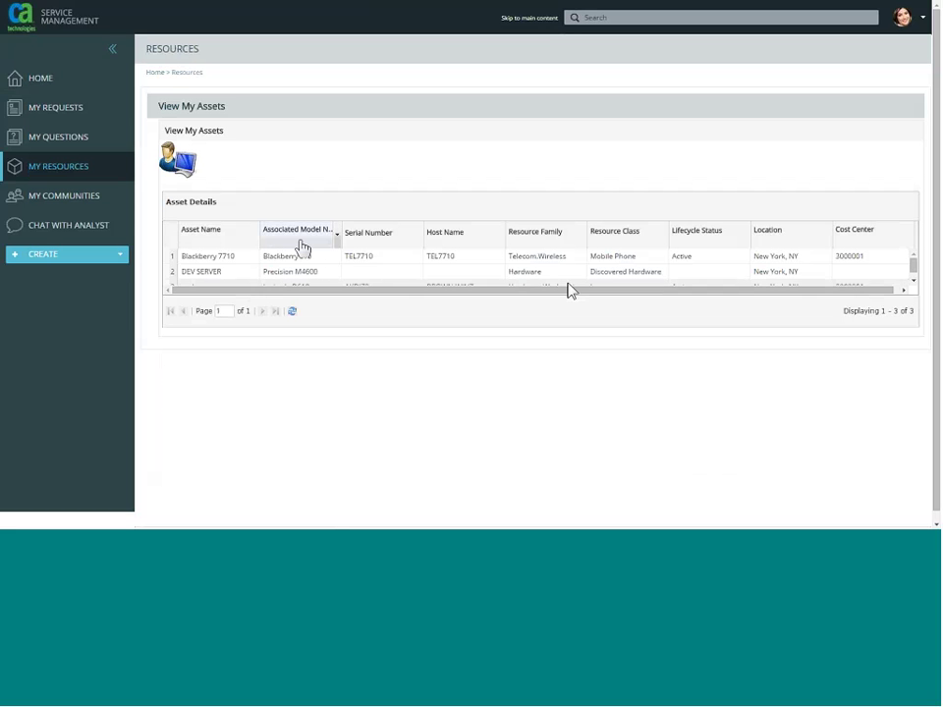
left_click(913, 281)
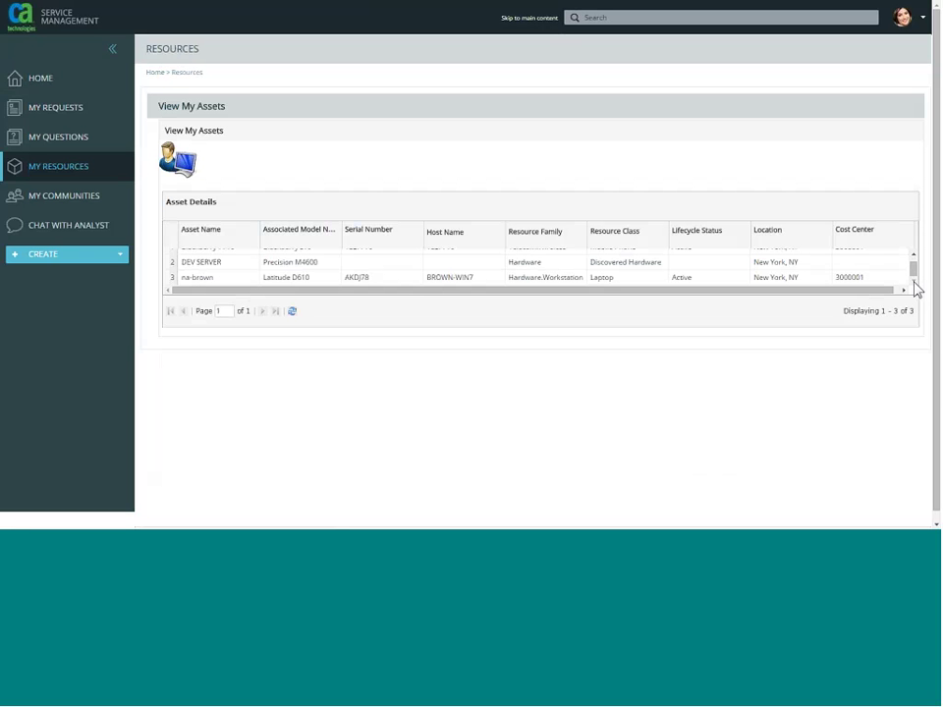
left_click_drag(913, 278, 913, 263)
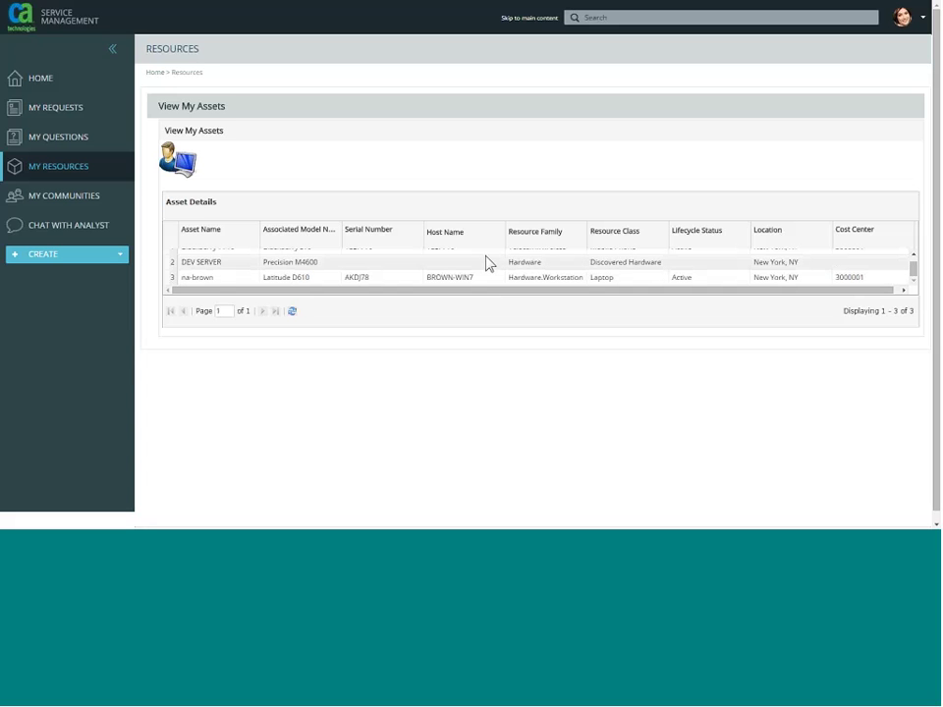
- Sign out of the current account and sign in with the other user's username and account password
left_click(924, 19)
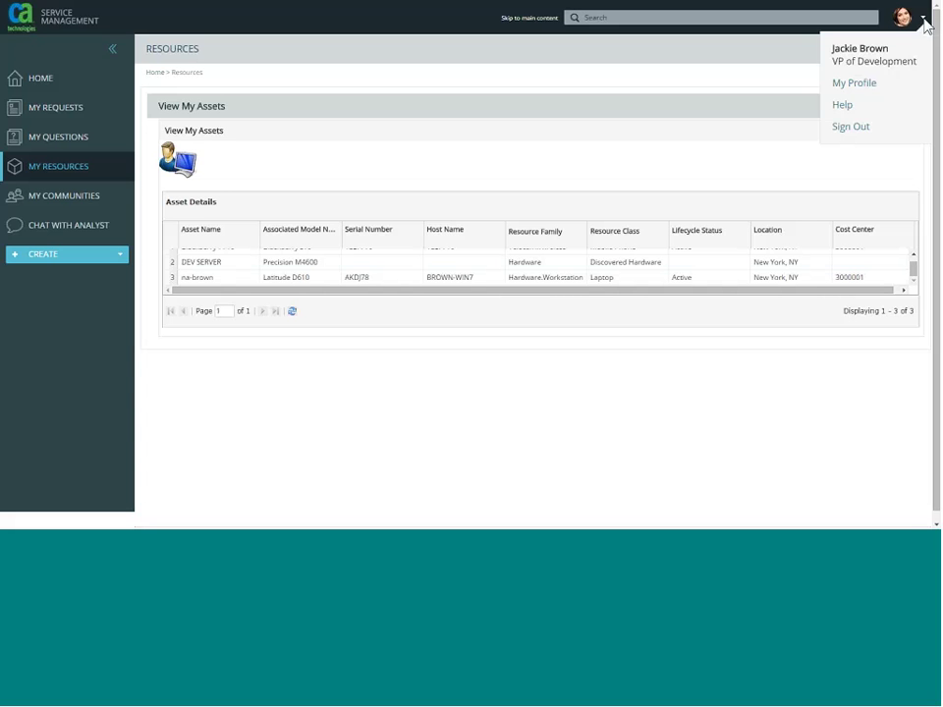
left_click(841, 127)
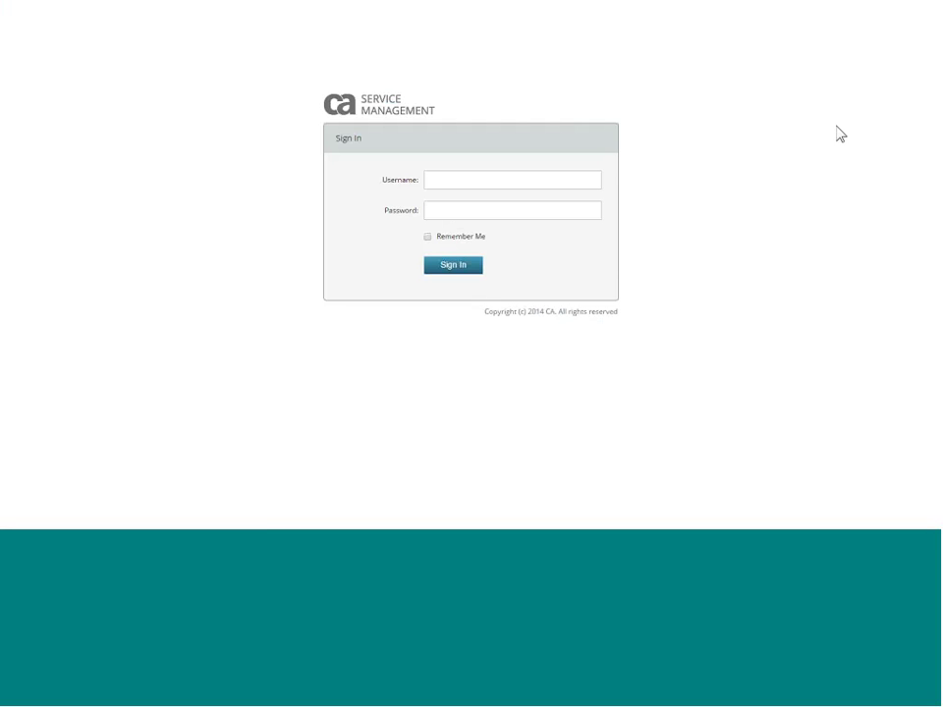
left_click(454, 182)
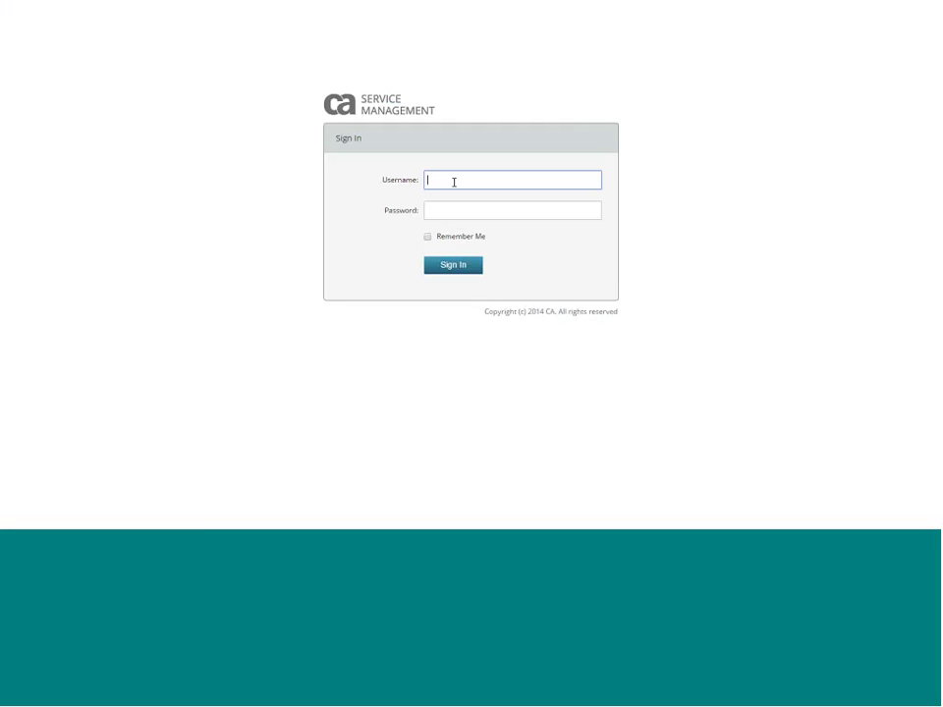
type("jb")
key("Tab")
key("shift+Tab")
type("jt")
key("Down")
key("Tab")
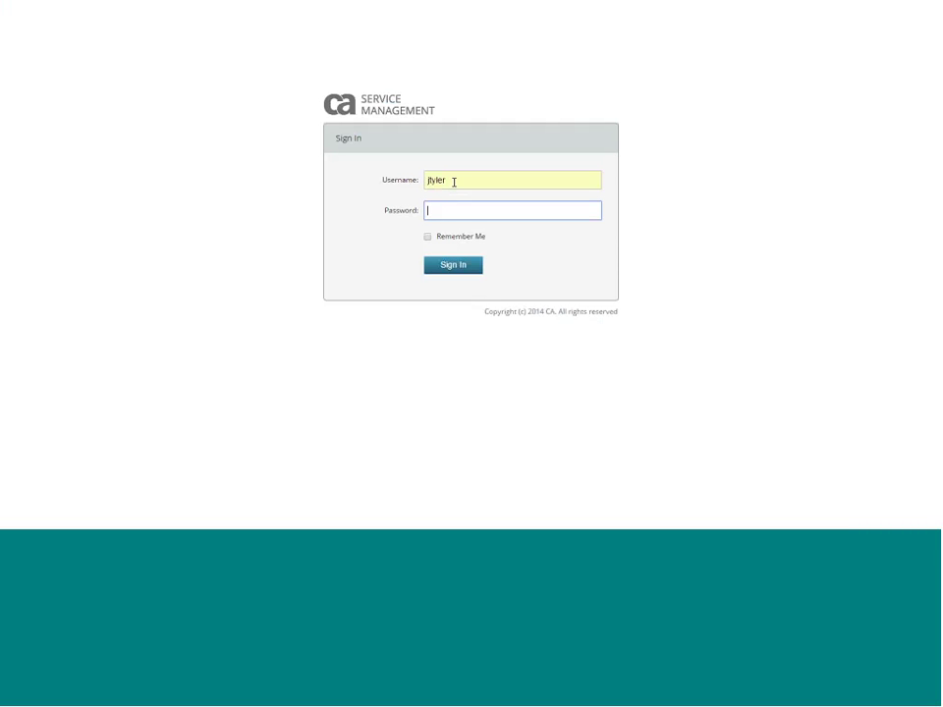
type("••")
key("Return")
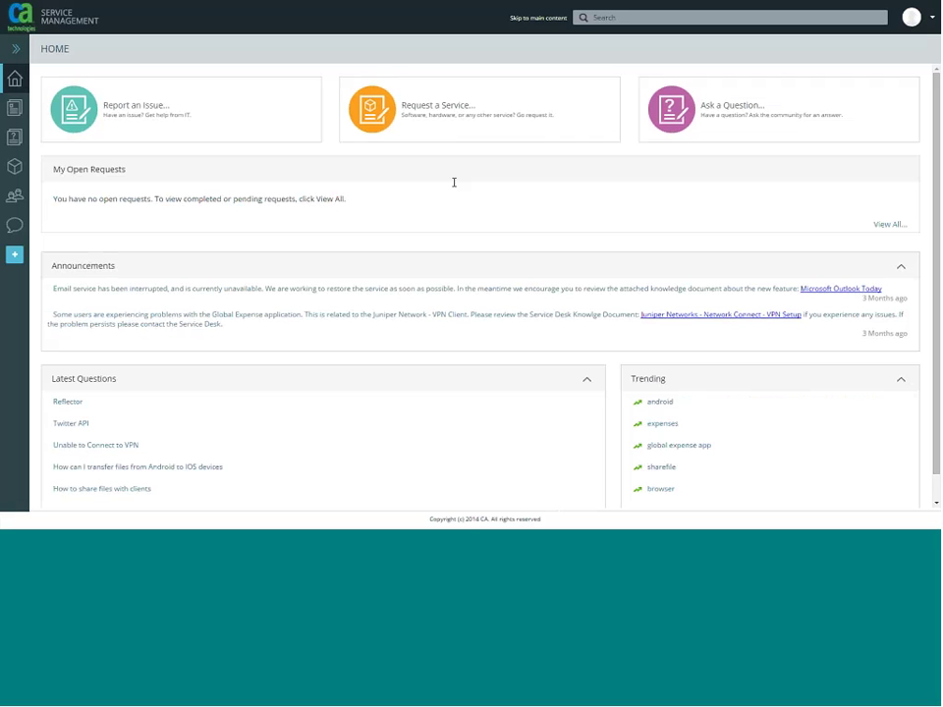
- Open the Add User form from the Service Management Administration request category and examine its fields
left_click(450, 114)
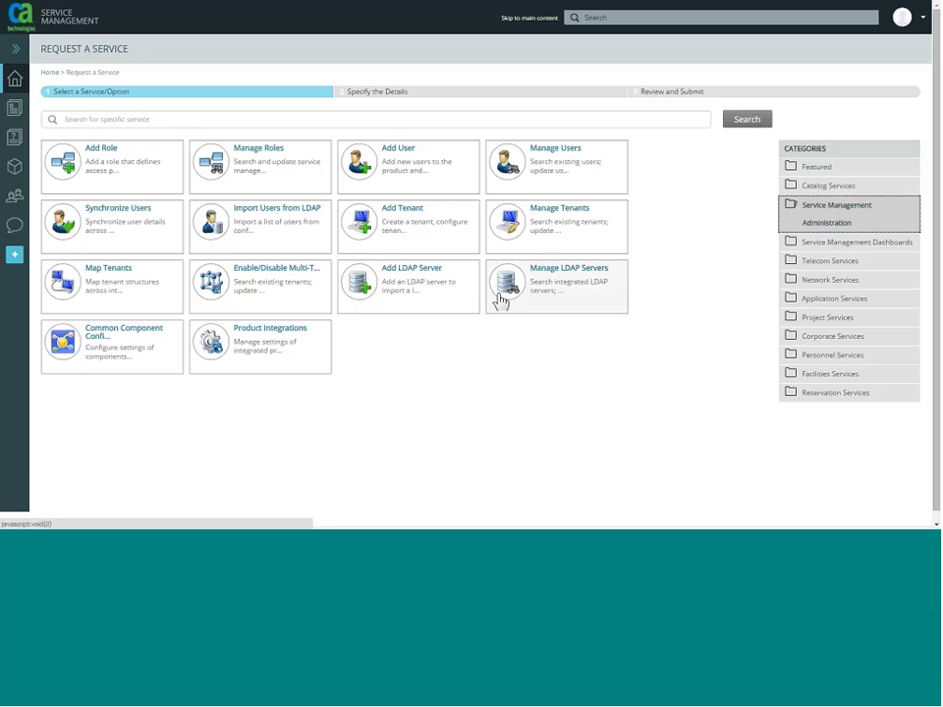
left_click(416, 173)
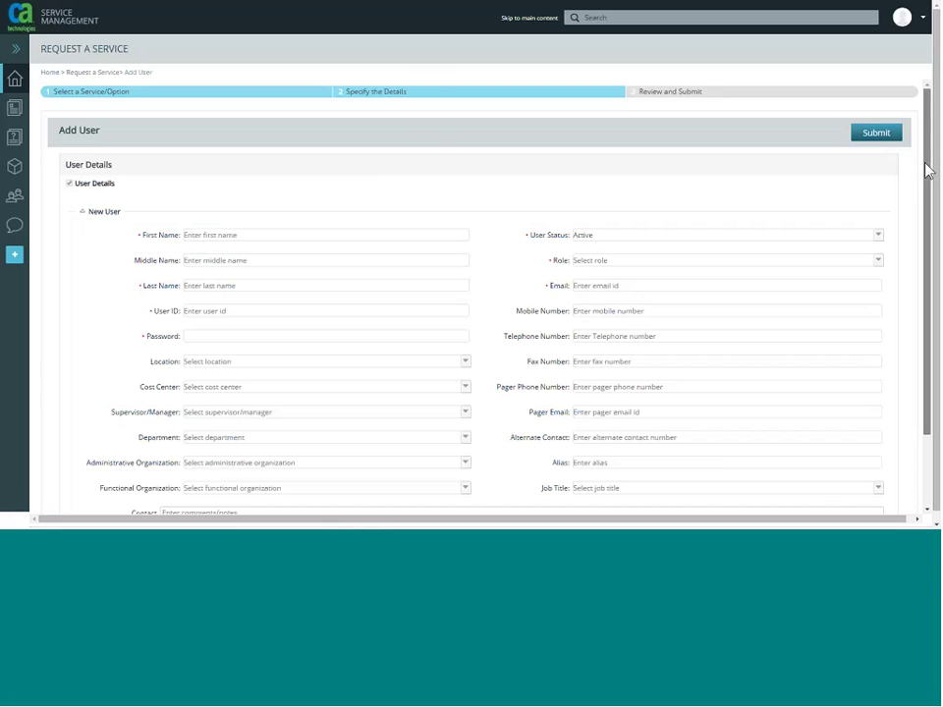
left_click_drag(927, 171, 923, 248)
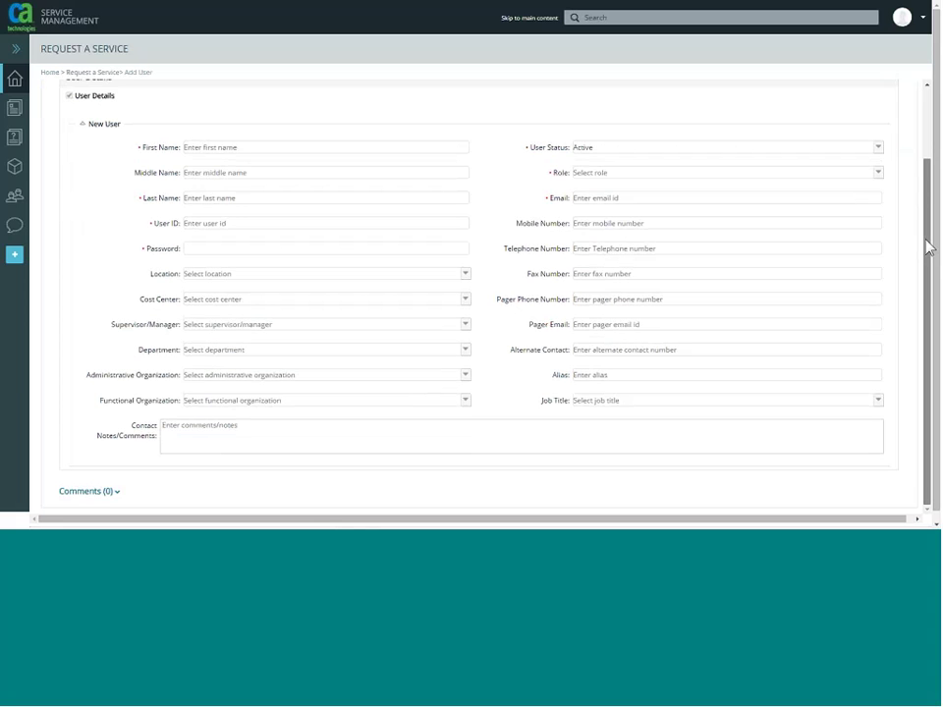
left_click_drag(927, 247, 935, 167)
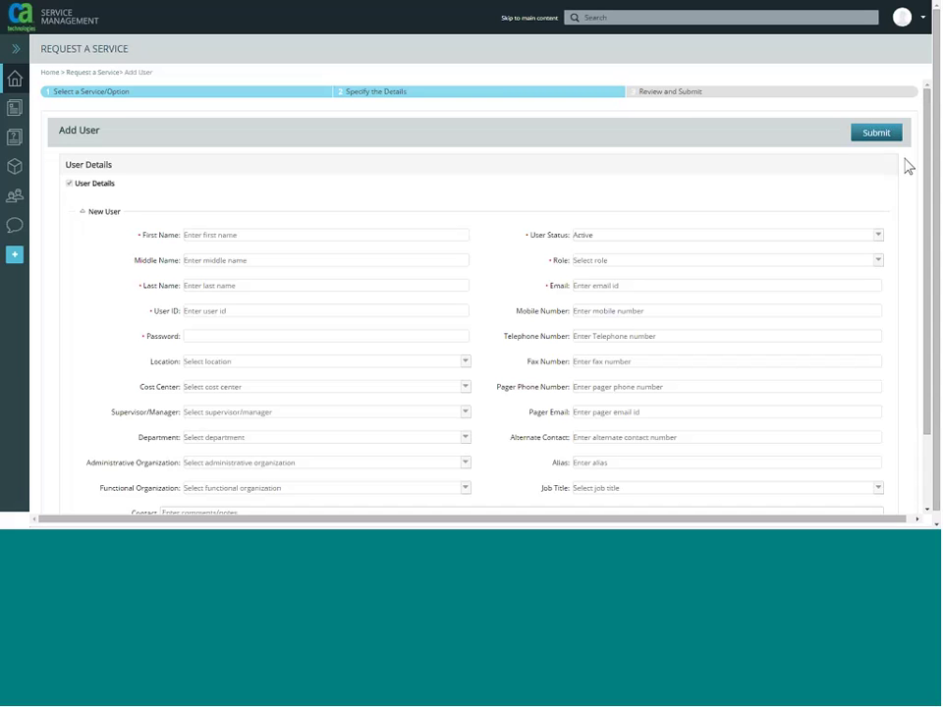
- Expand the collapsed navigation sidebar to show its labels and return to the home page
left_click(19, 51)
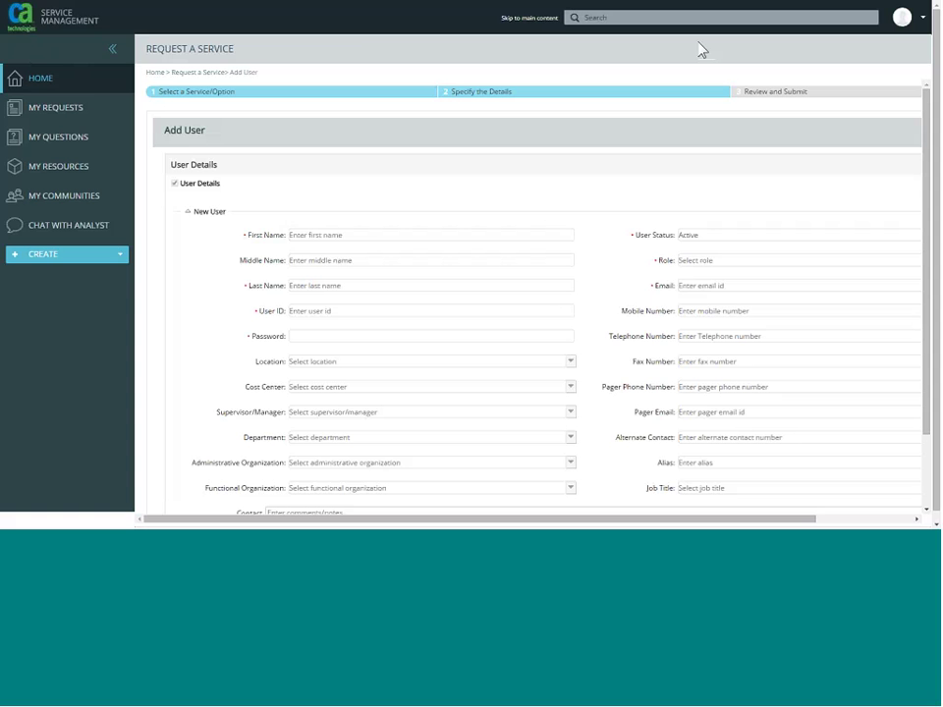
left_click(48, 88)
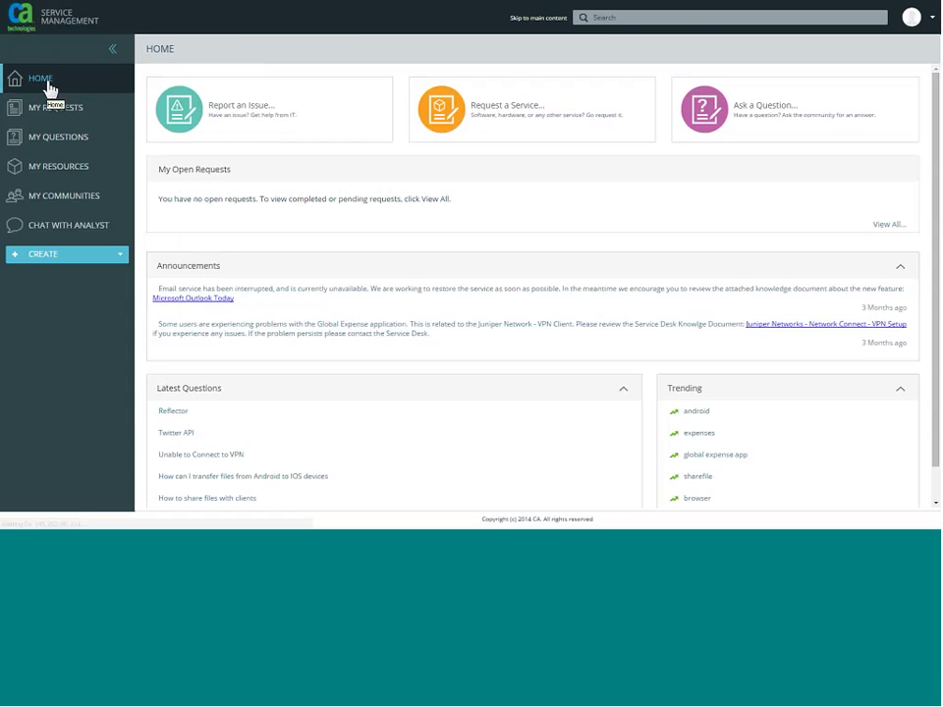